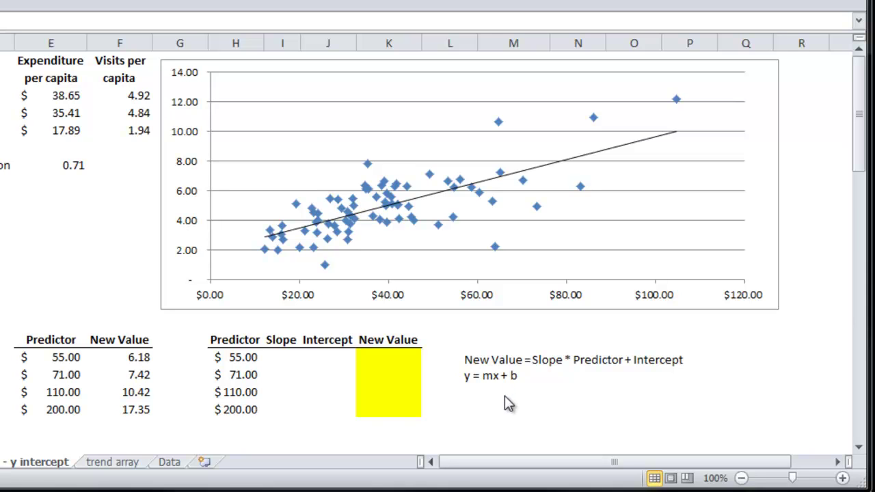
Step: Enter =SLOPE(B2:B76,A2:A76) in I17 beside the $55.00 predictor
click(283, 356)
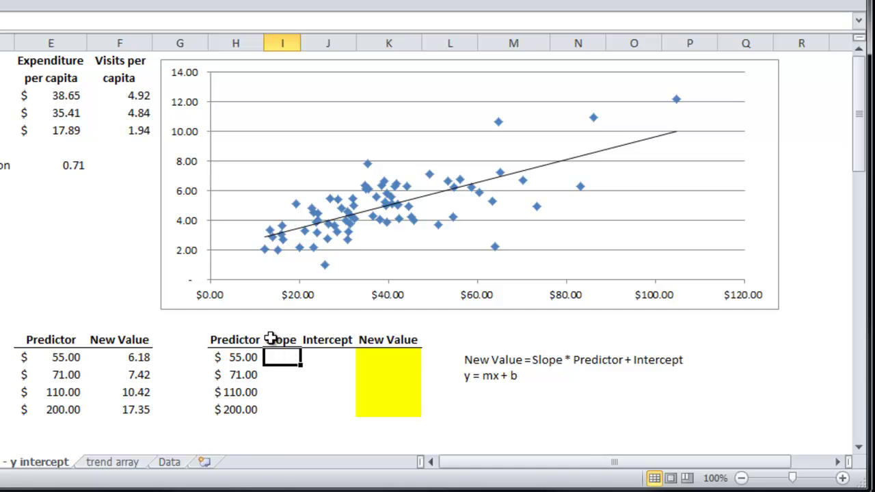
text(=slope)
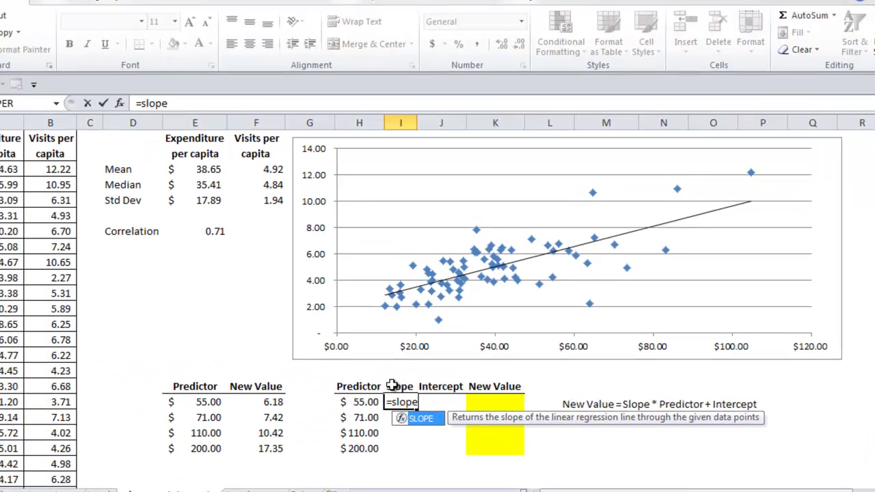
key(Tab)
click(121, 196)
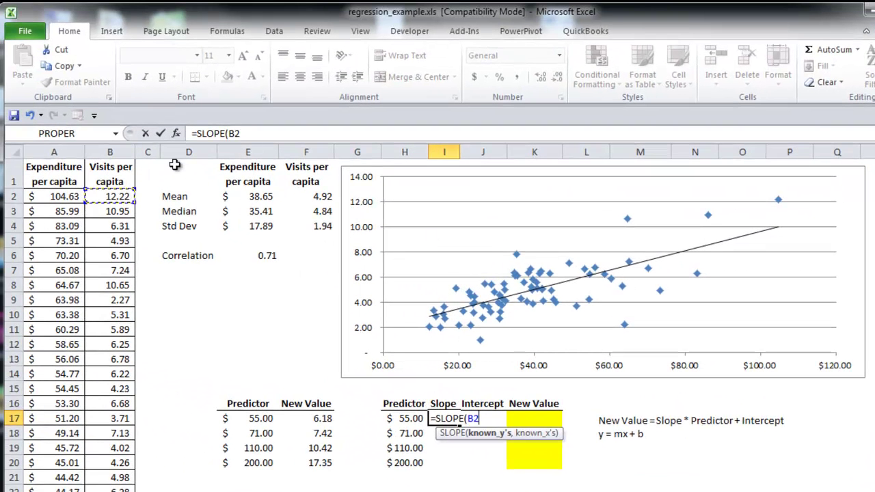
key(ctrl+shift+Down)
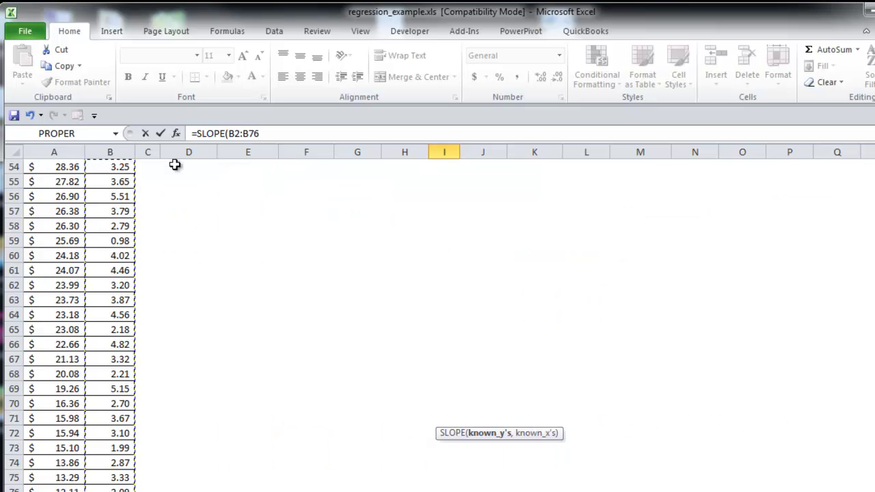
text(,)
click(53, 487)
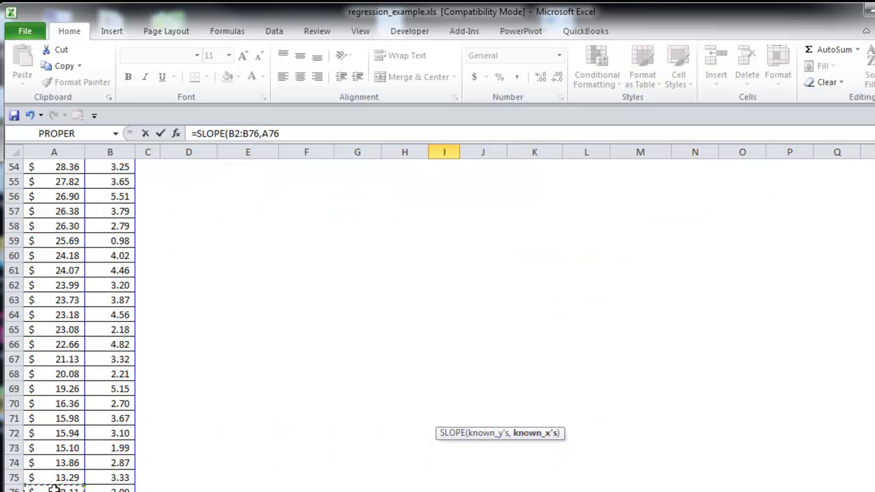
key(ctrl+shift+Up)
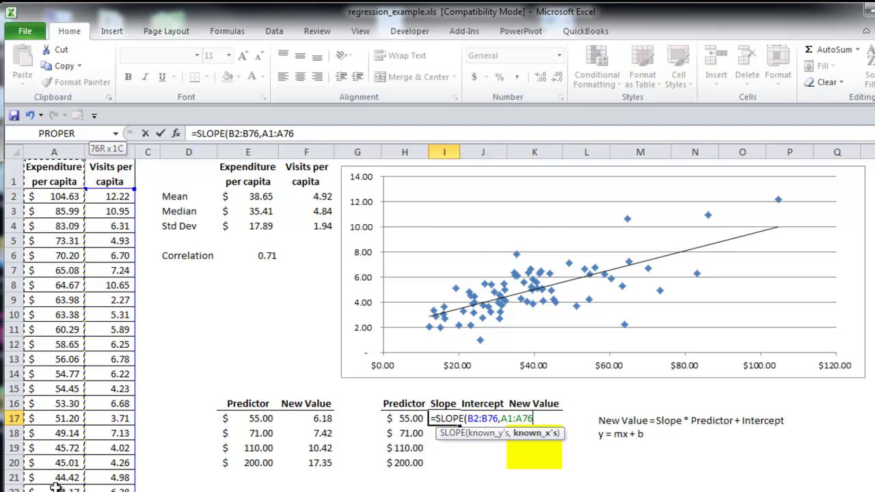
key(shift+Down)
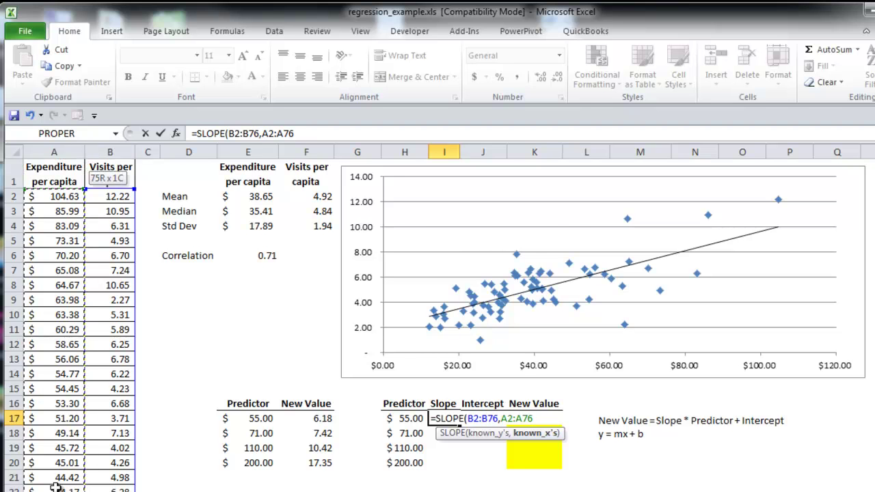
key(Return)
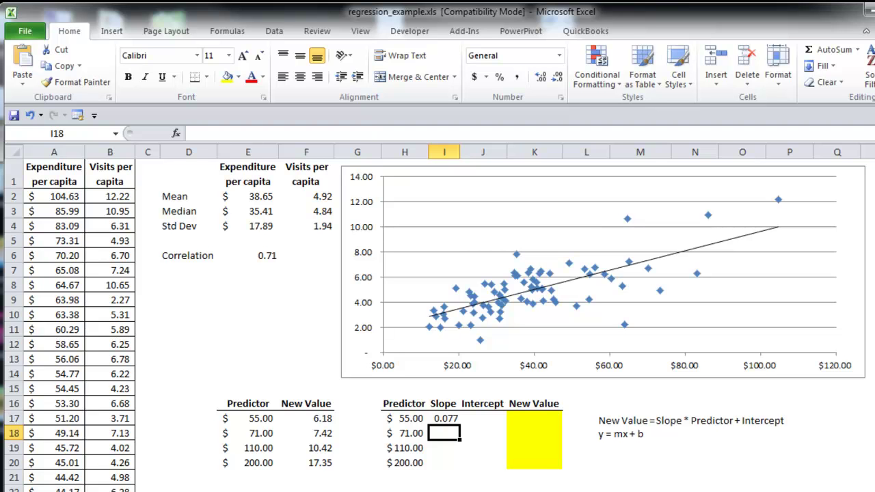
Step: Make both slope ranges absolute and fill the formula down to I20, showing 0.077
click(444, 419)
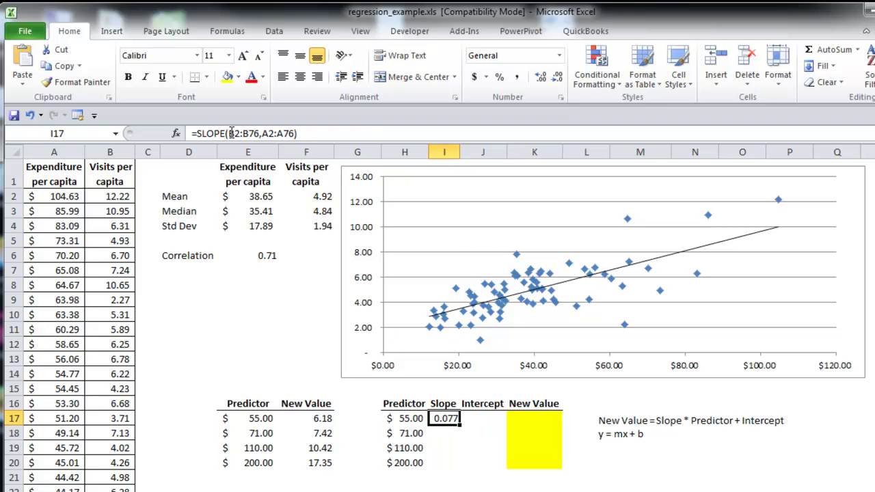
drag(229, 134, 295, 134)
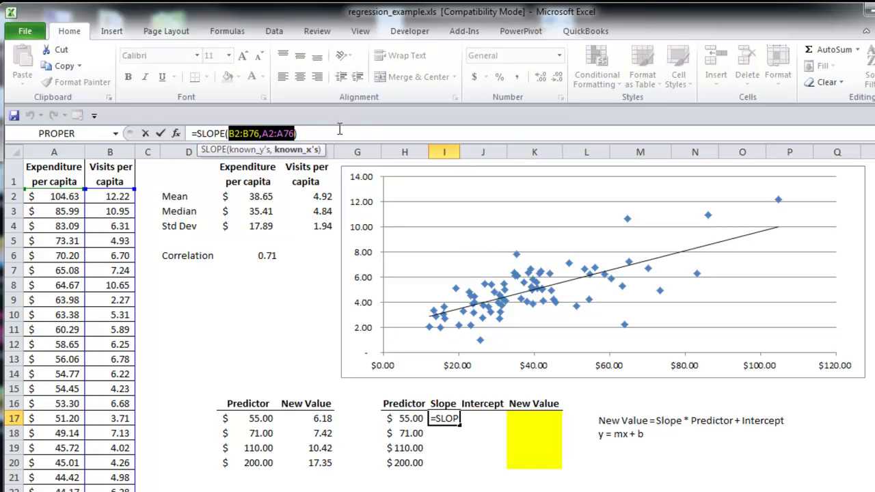
key(F4)
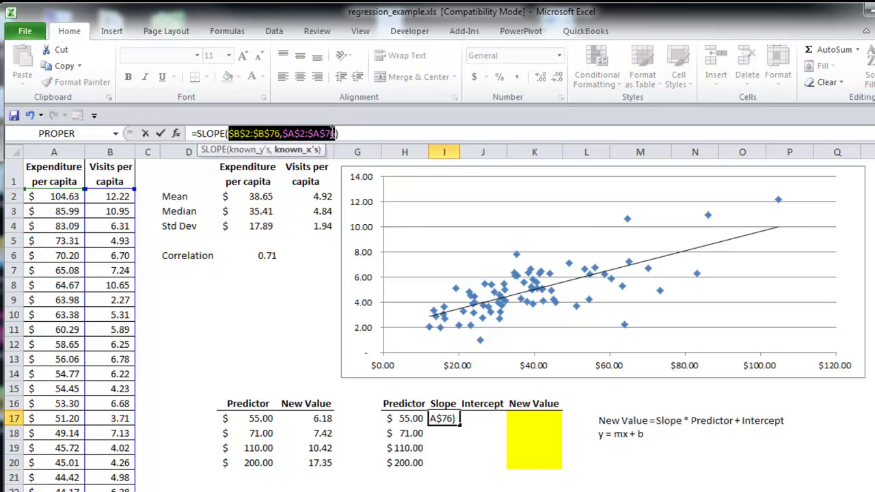
key(Return)
click(452, 419)
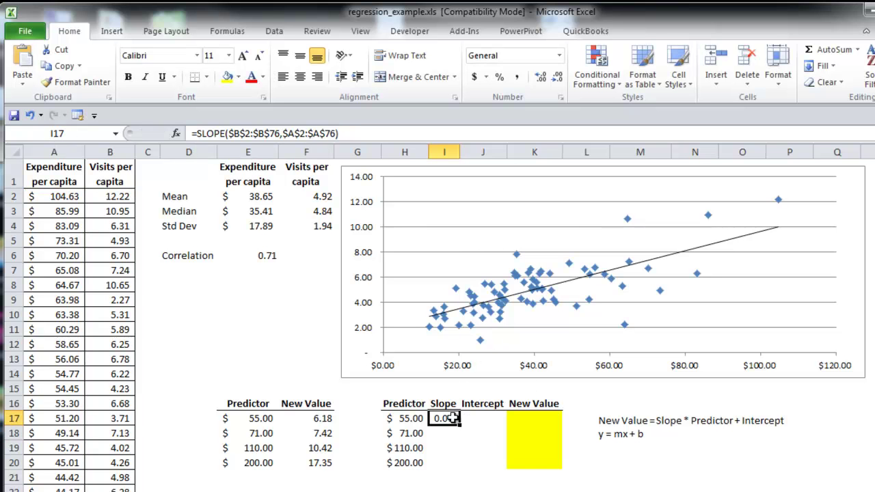
drag(461, 426, 452, 465)
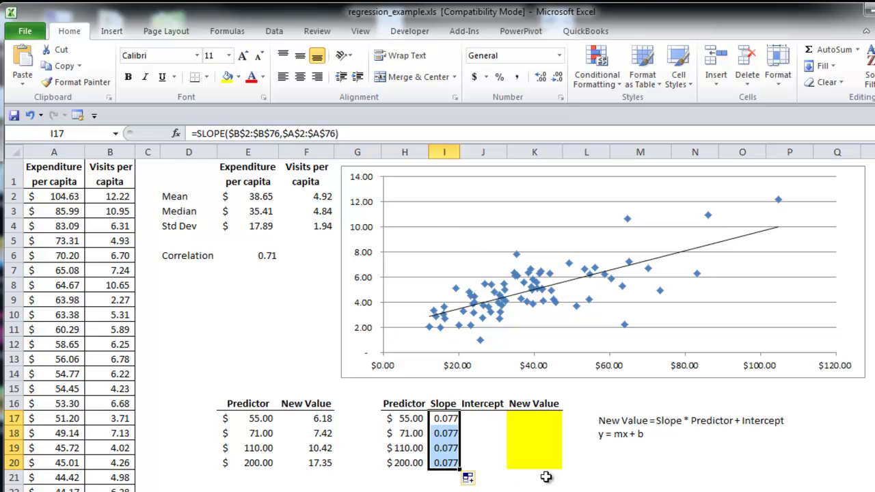
click(599, 477)
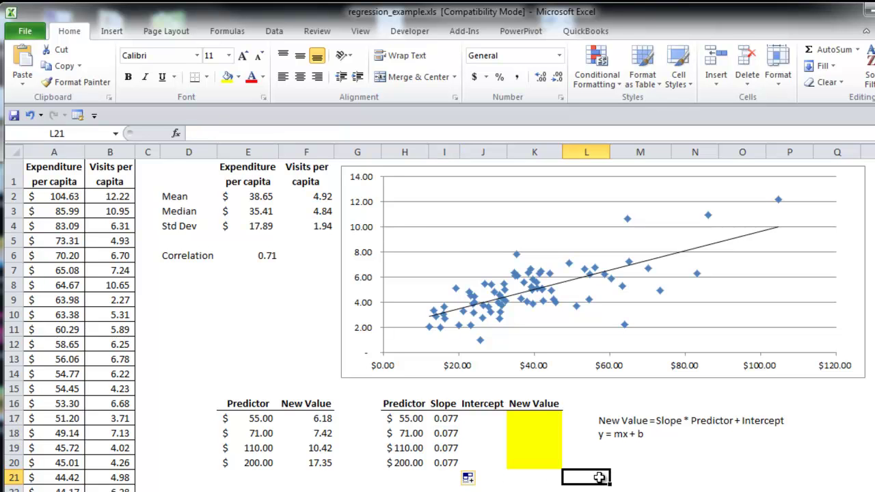
Step: Enter =INTERCEPT(B2:B76,A2:A76) in J17 beside the $55.00 predictor
click(476, 425)
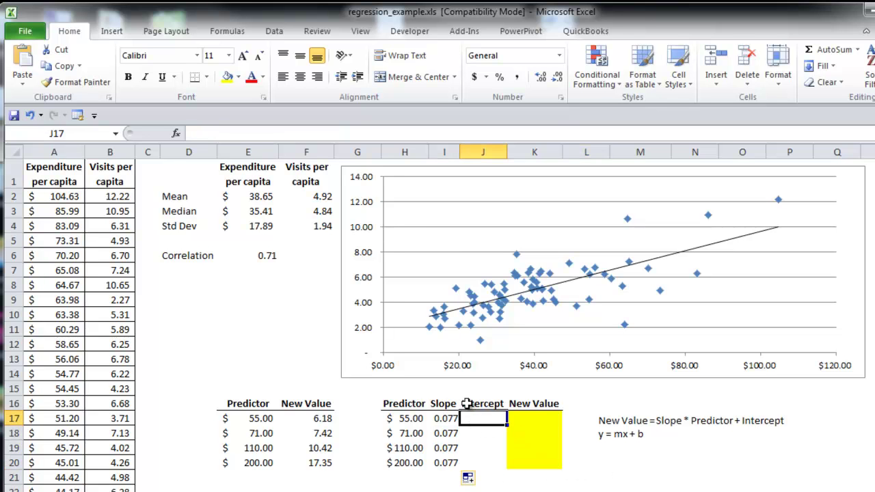
text(=interc)
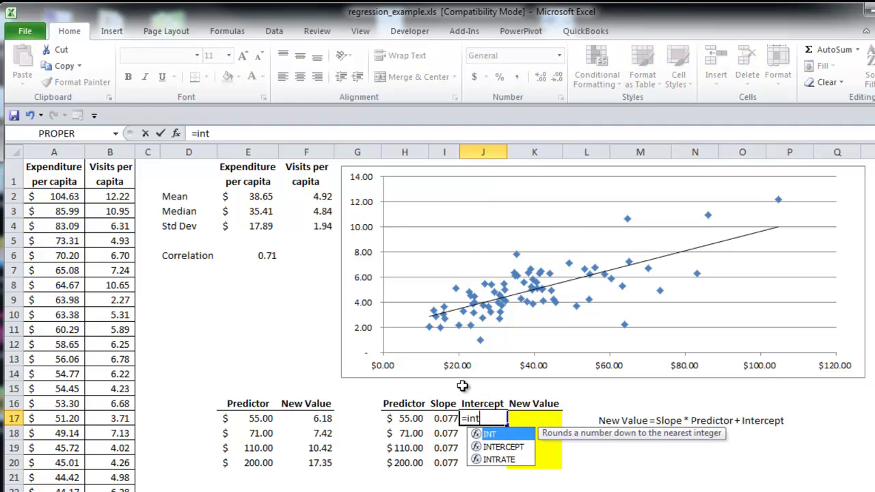
key(Tab)
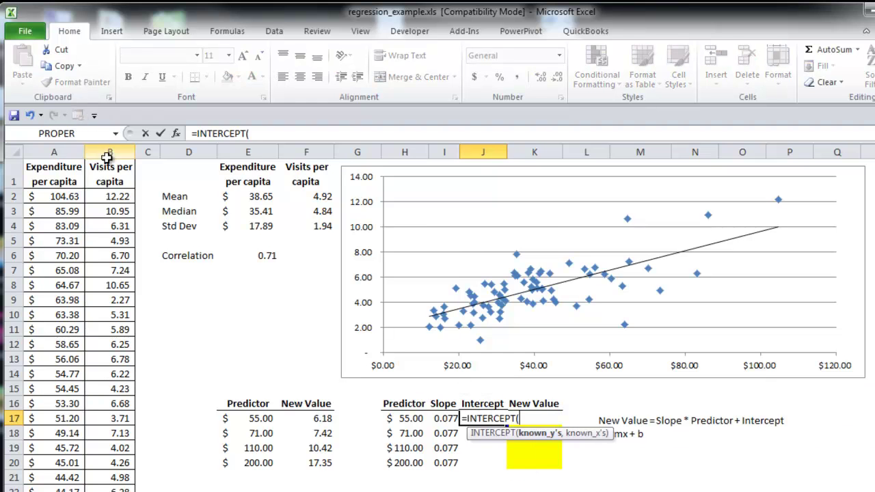
click(119, 195)
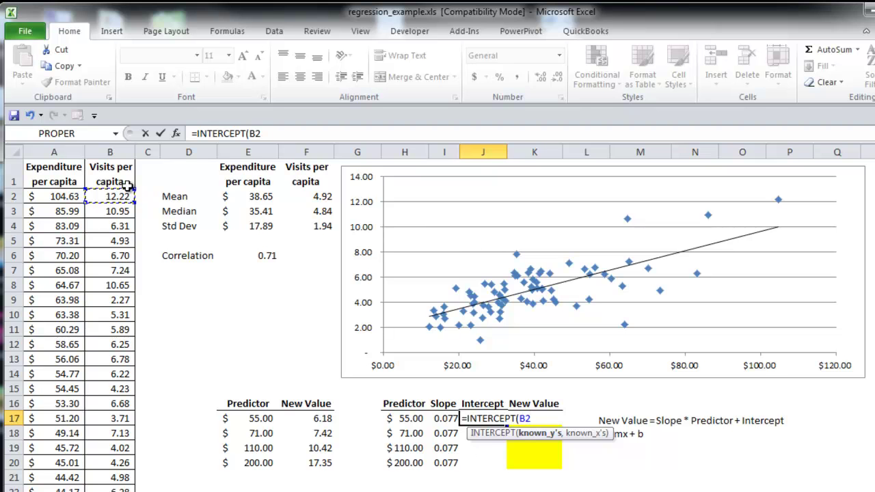
key(ctrl+shift+Down)
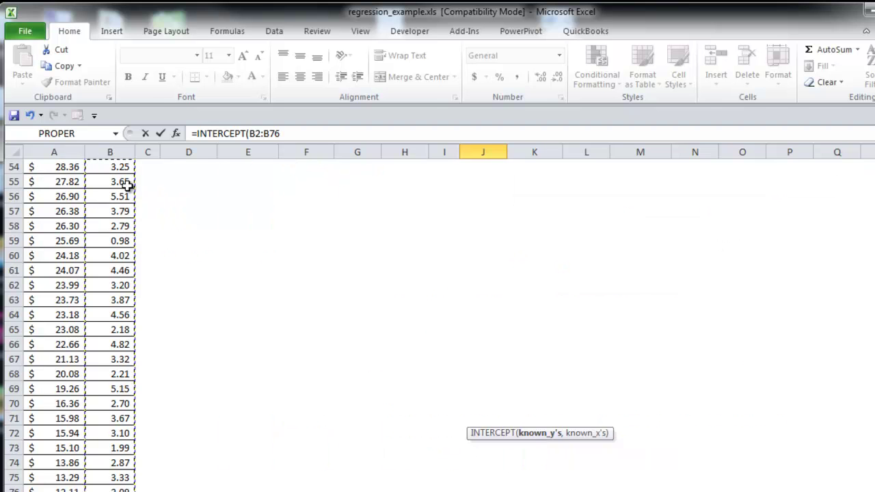
text(,)
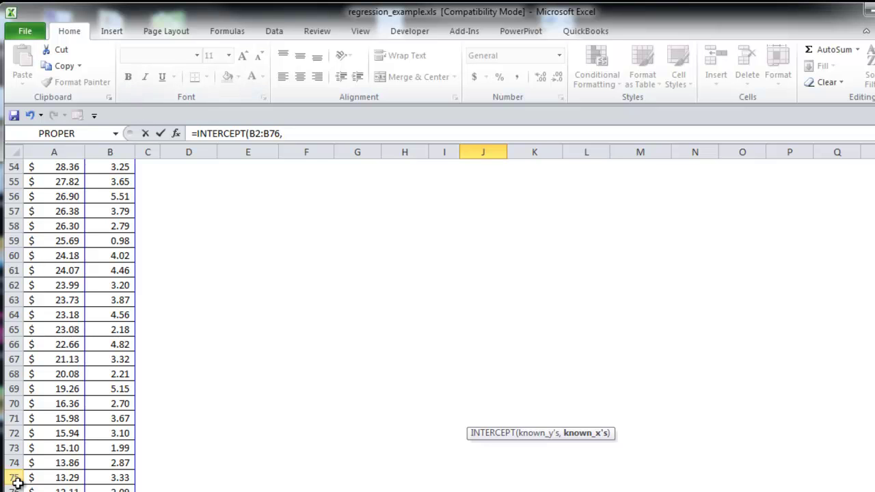
click(79, 488)
key(ctrl+shift+Up)
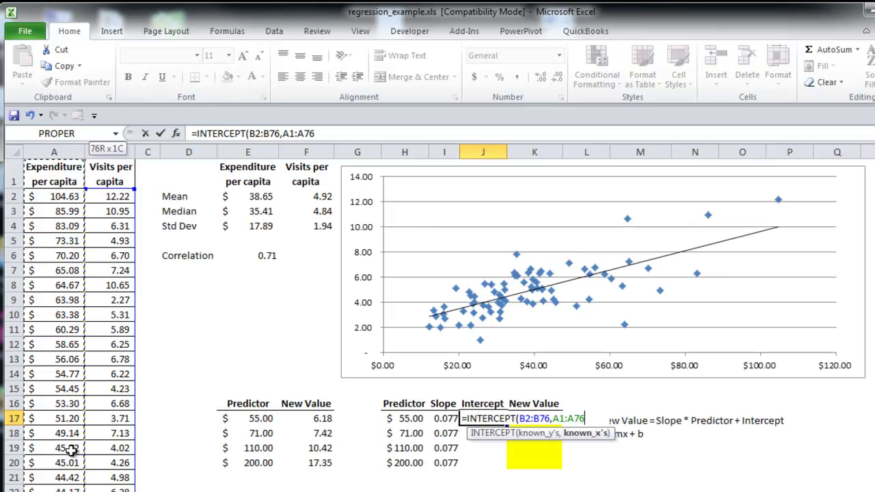
key(shift+Down)
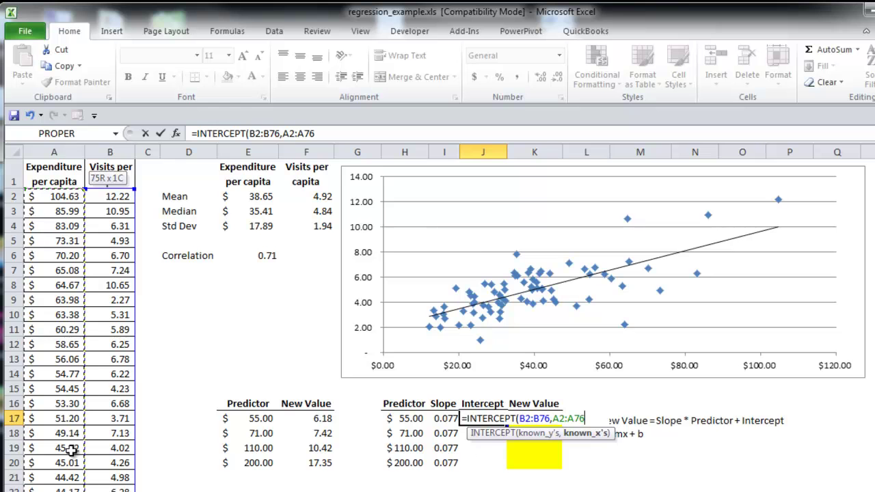
key(Return)
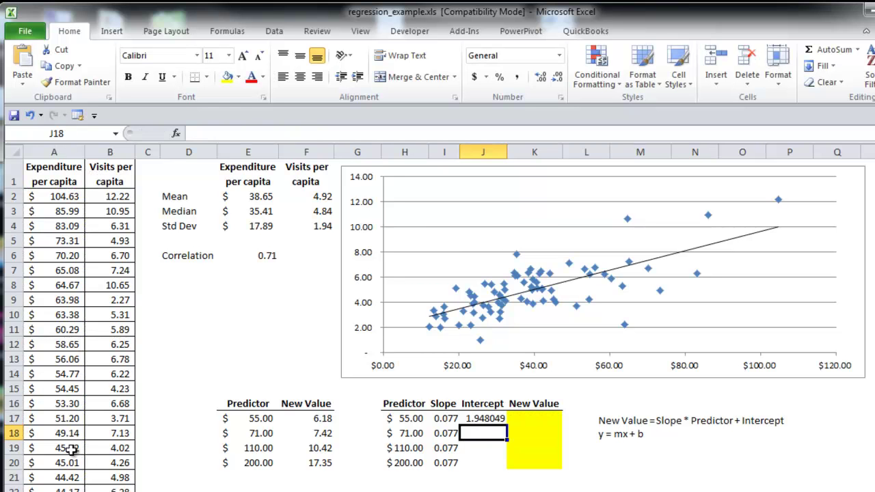
Step: Make both intercept ranges absolute and fill the formula down to J20, showing 1.948049
click(492, 419)
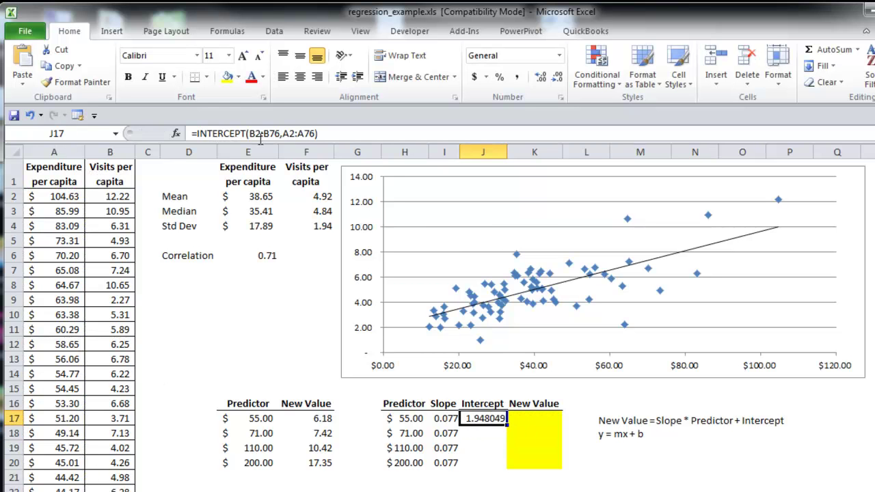
drag(250, 134, 317, 133)
key(F4)
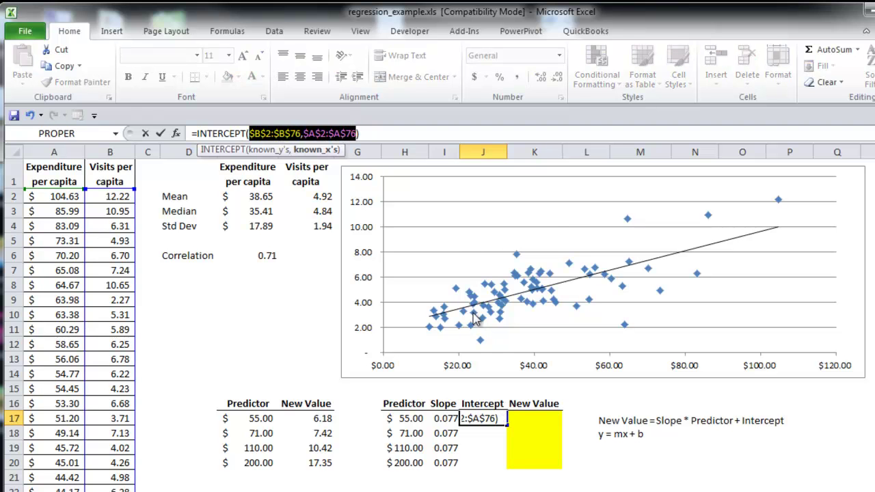
key(Return)
click(503, 420)
drag(502, 424, 502, 463)
click(591, 464)
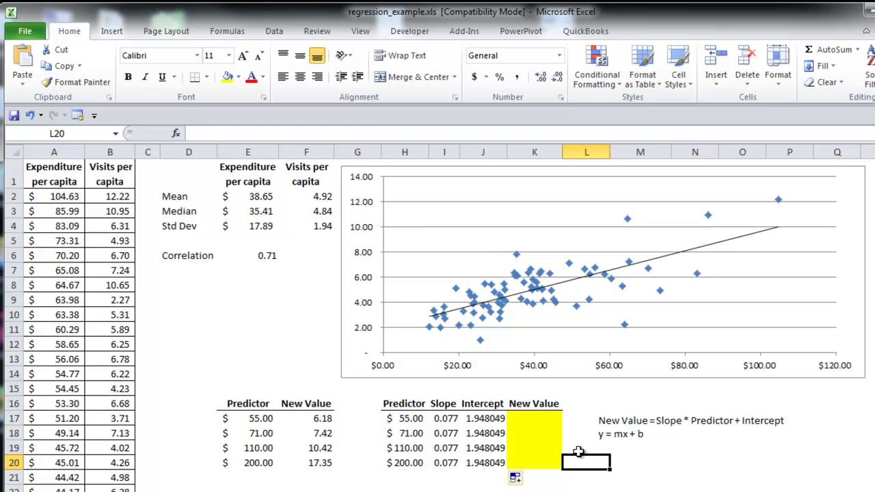
Step: Enter =I17*H17+J17 in K17 and fill to K20, giving 6.18, 7.42, 10.42, 17.35
click(656, 465)
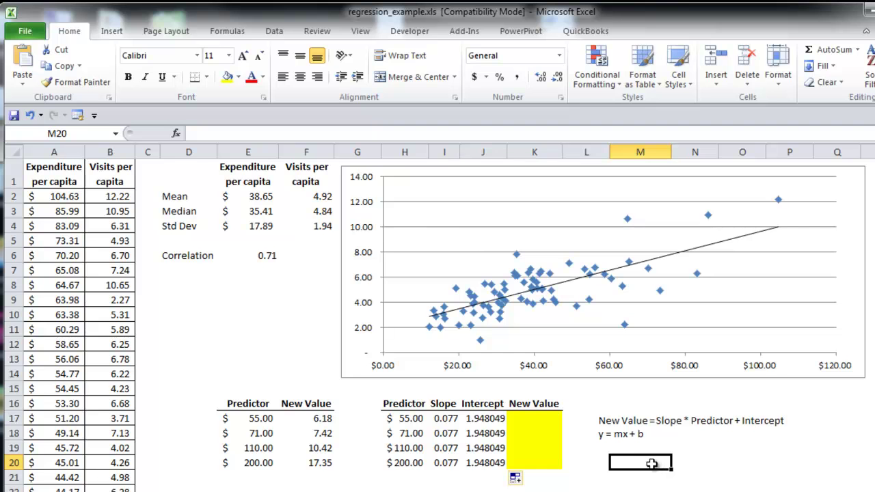
click(530, 418)
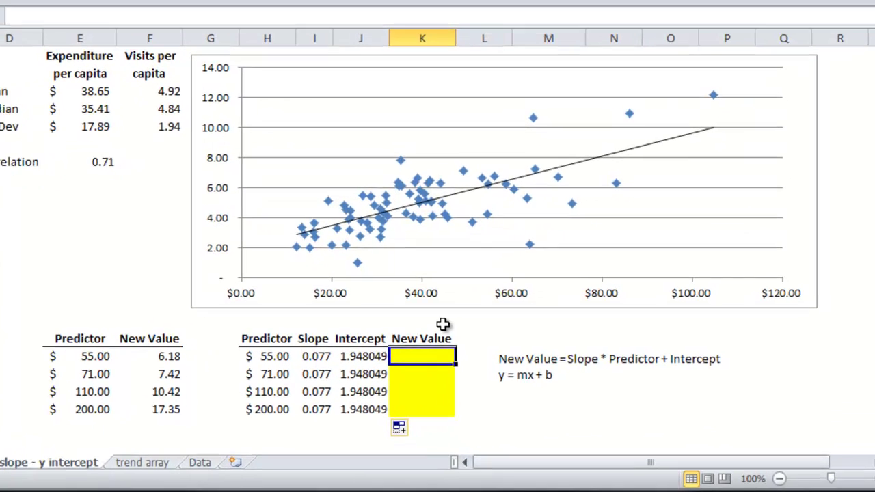
text(=)
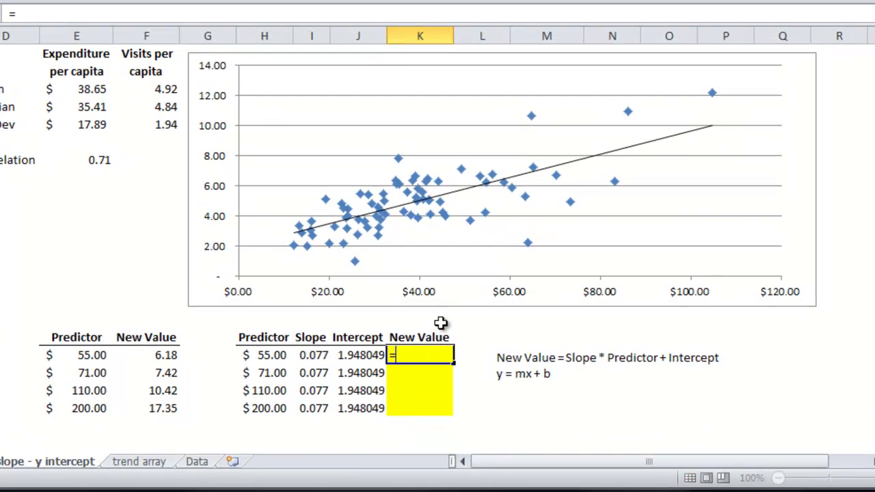
click(309, 356)
text(*)
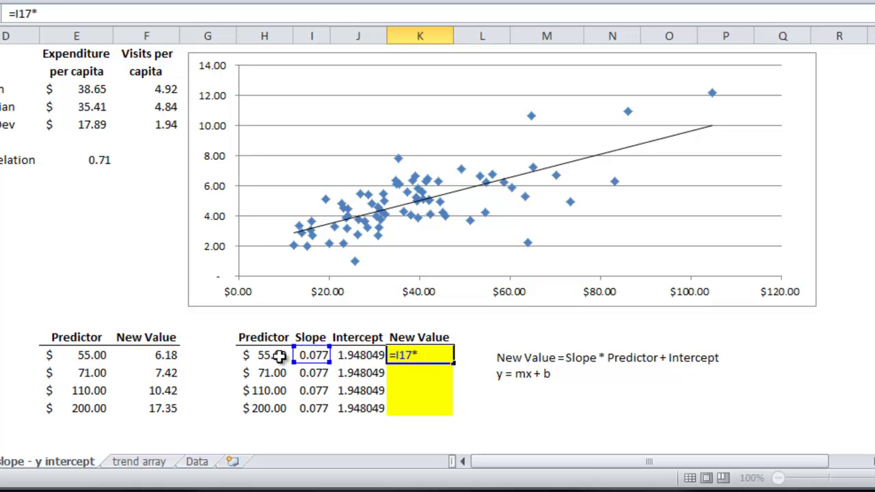
click(280, 356)
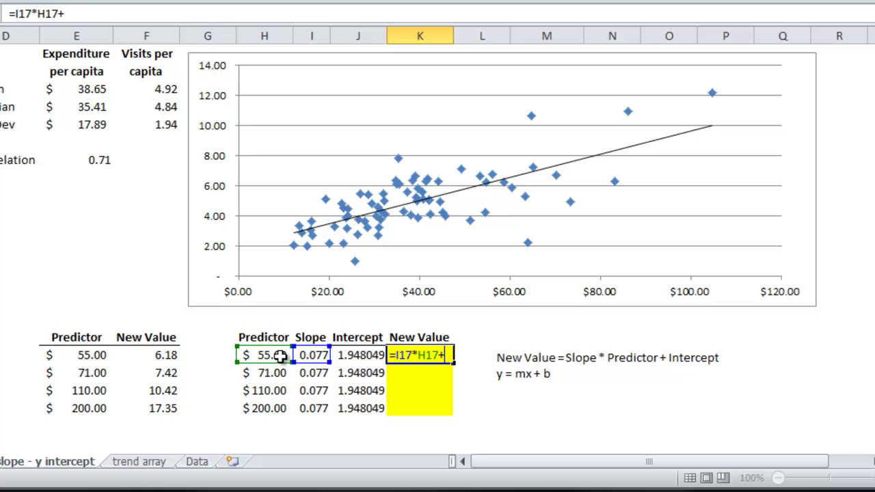
text(+)
click(376, 354)
key(Return)
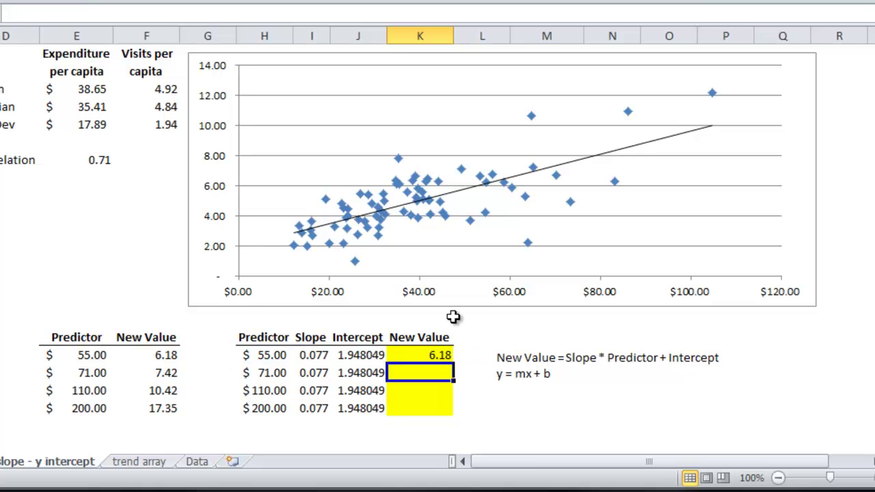
click(446, 356)
drag(452, 364, 451, 412)
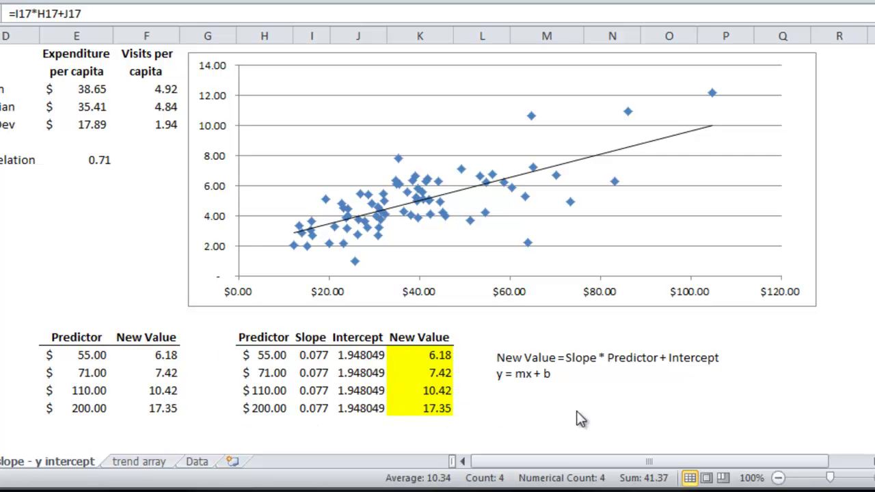
Step: Enable Display Equation on chart for the scatter trendline, showing y = 0.077x + 1.948
click(726, 401)
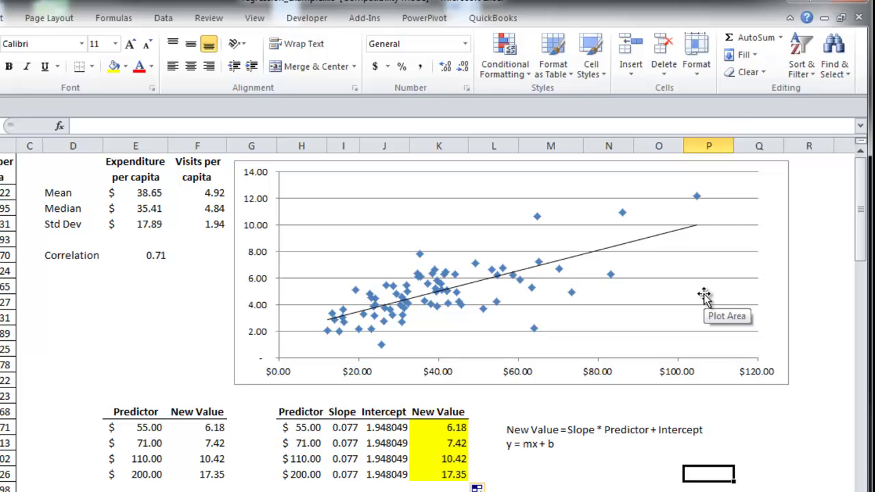
click(704, 296)
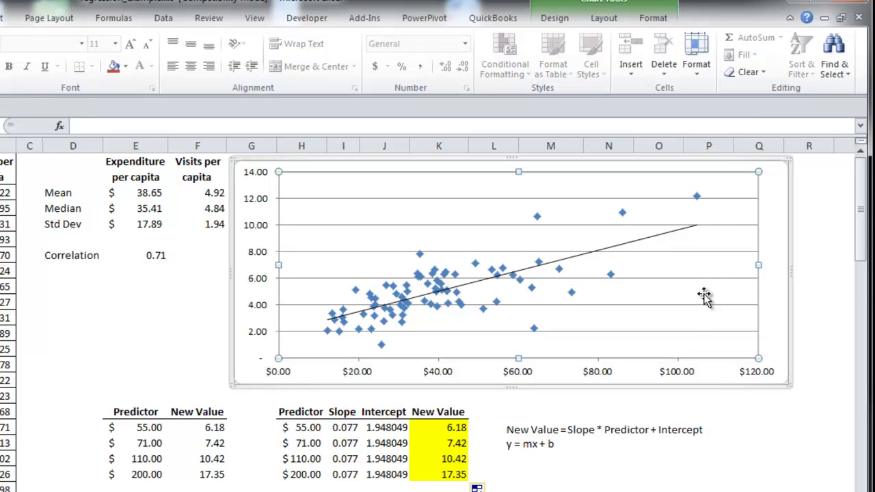
click(604, 18)
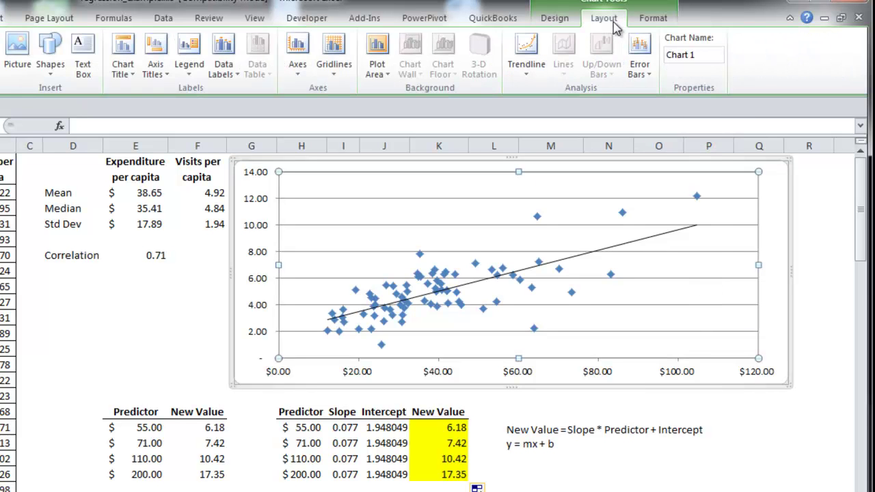
click(535, 74)
click(585, 269)
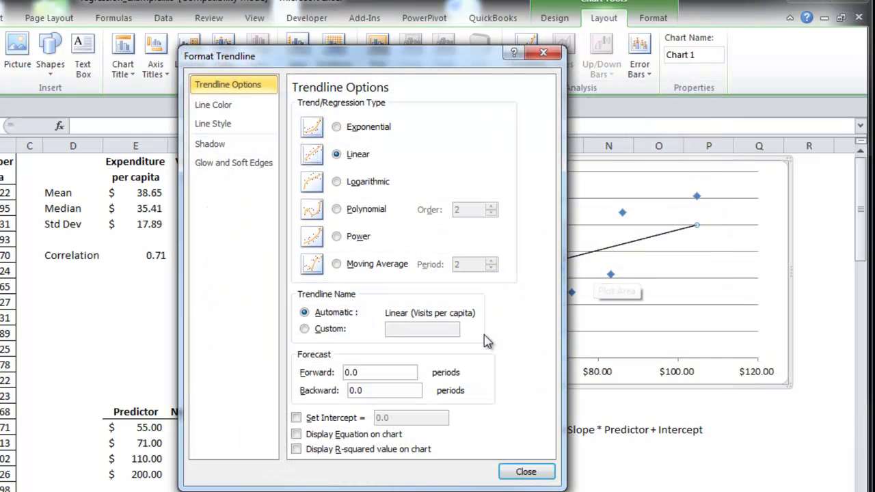
click(296, 434)
click(523, 470)
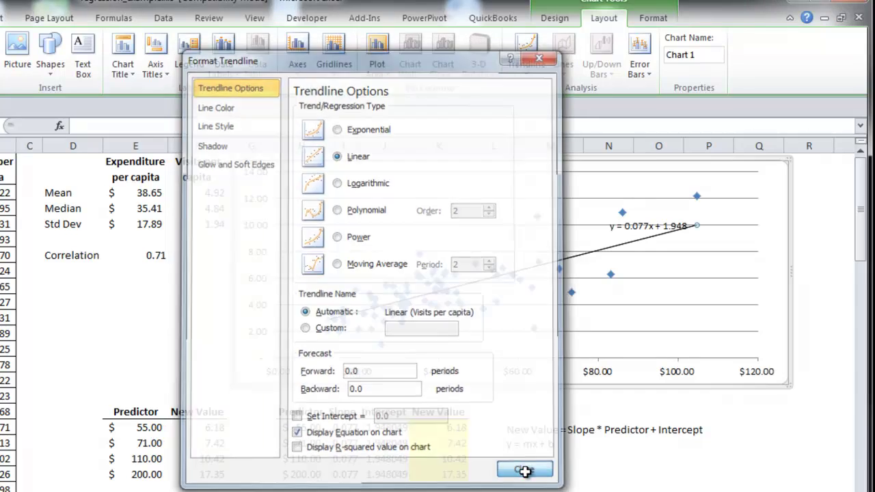